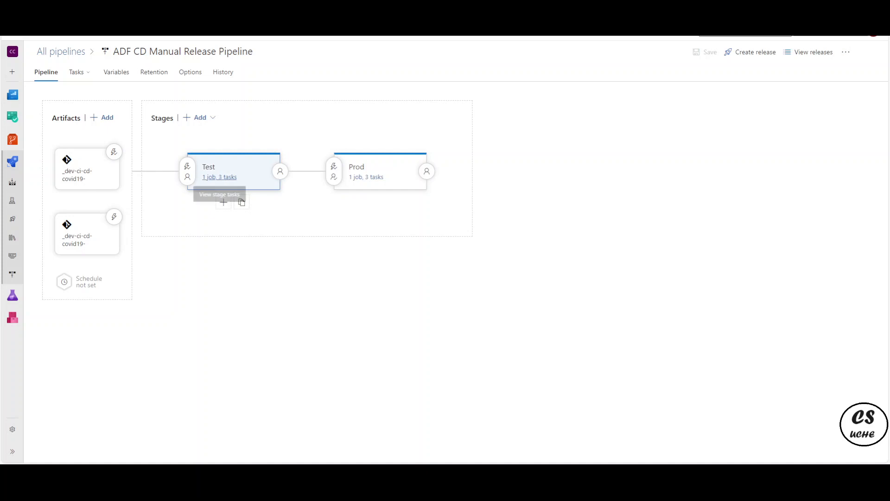
Inspect the Test stage in ADF CD Manual Release Pipeline and review the Test and Prod stages of Release-5
{"action": "left_click", "coordinate": [222, 178]}
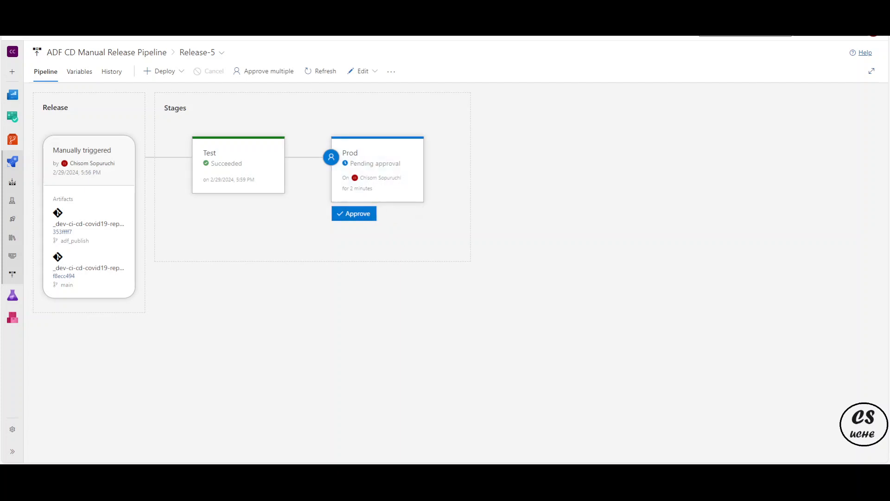
{"action": "mouse_move", "coordinate": [224, 164]}
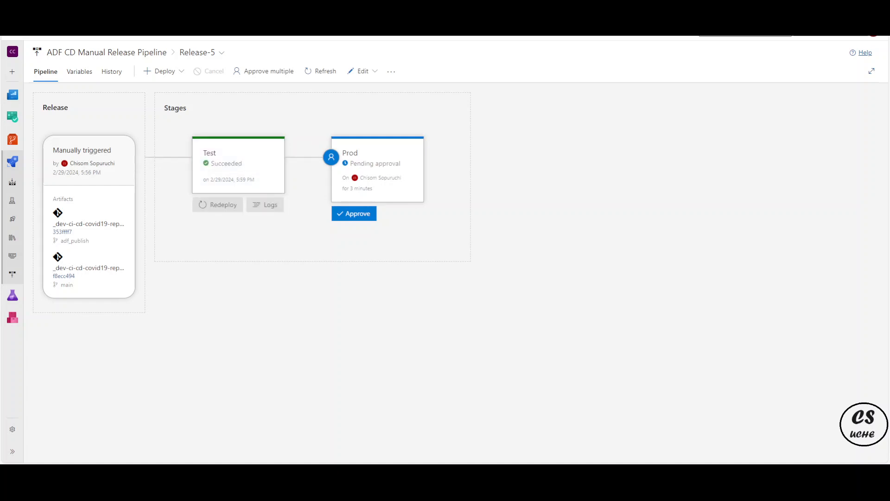
{"action": "mouse_move", "coordinate": [258, 189]}
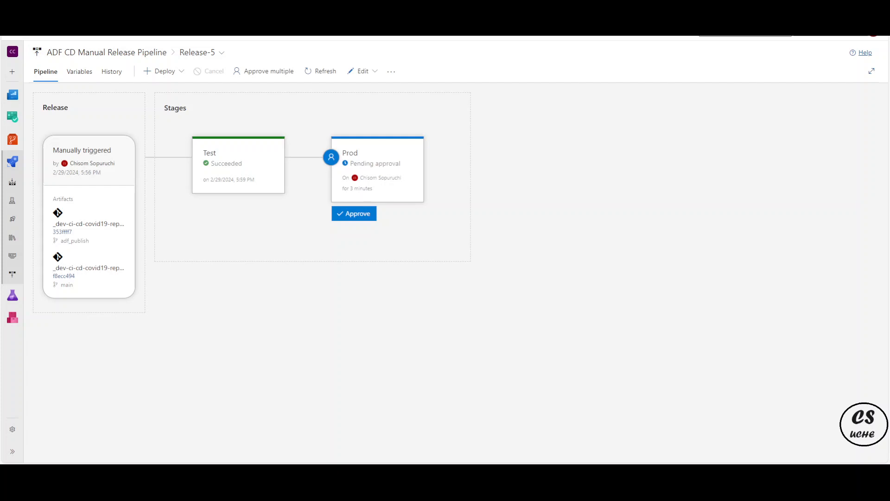
{"action": "mouse_move", "coordinate": [390, 213]}
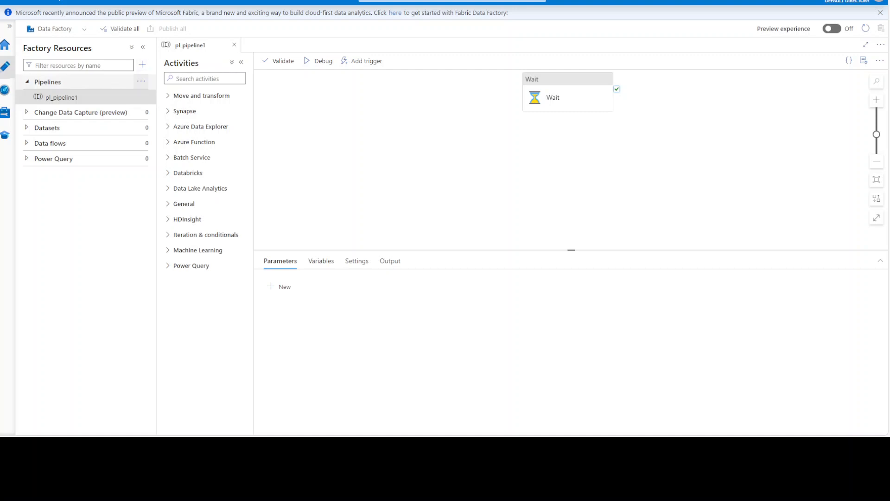
Switch to Azure Data Factory, inspect pl_pipeline1 and the factory's pipeline list, and reload the factory resources
{"action": "left_click", "coordinate": [71, 98]}
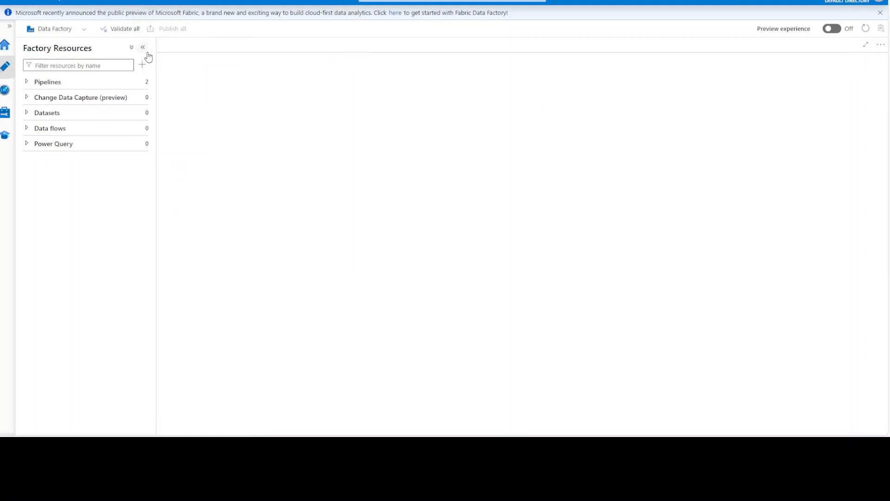
{"action": "mouse_move", "coordinate": [142, 85]}
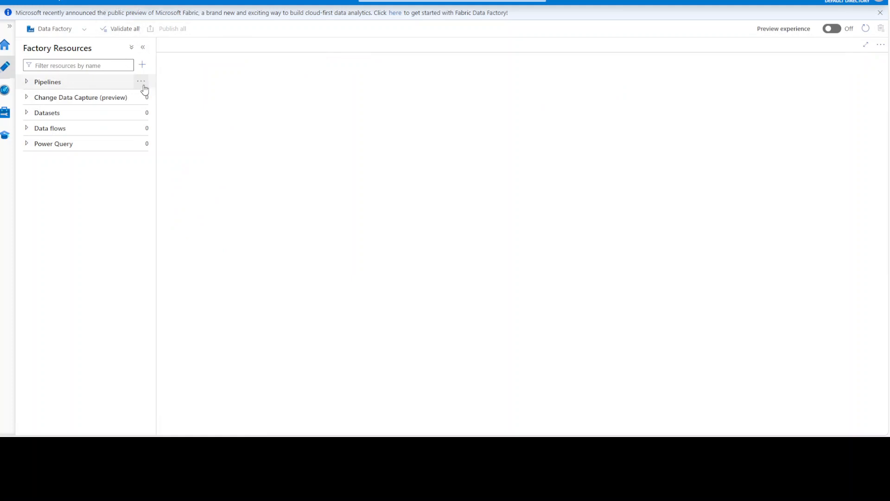
{"action": "left_click", "coordinate": [88, 88]}
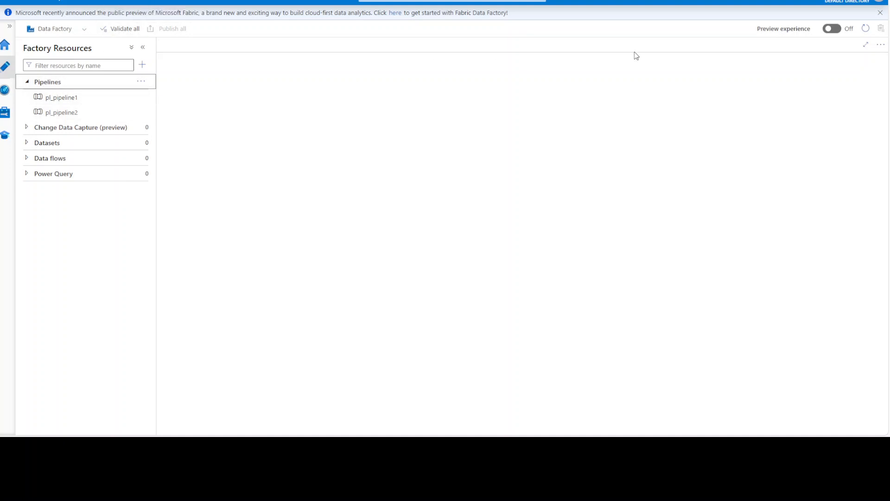
{"action": "left_click", "coordinate": [866, 29]}
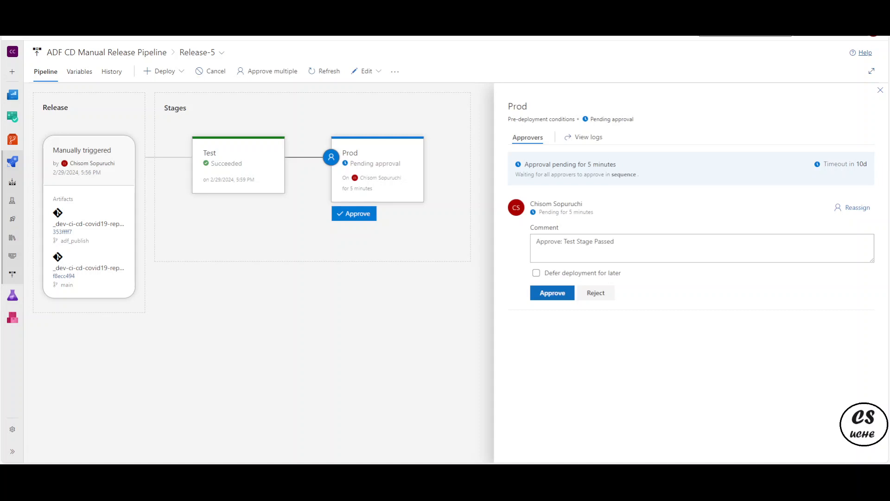
Approve Release-5's Prod deployment with the comment "Approve: Test Stage Passed", and reload the resources in Azure Data Factory
{"action": "left_click", "coordinate": [545, 288]}
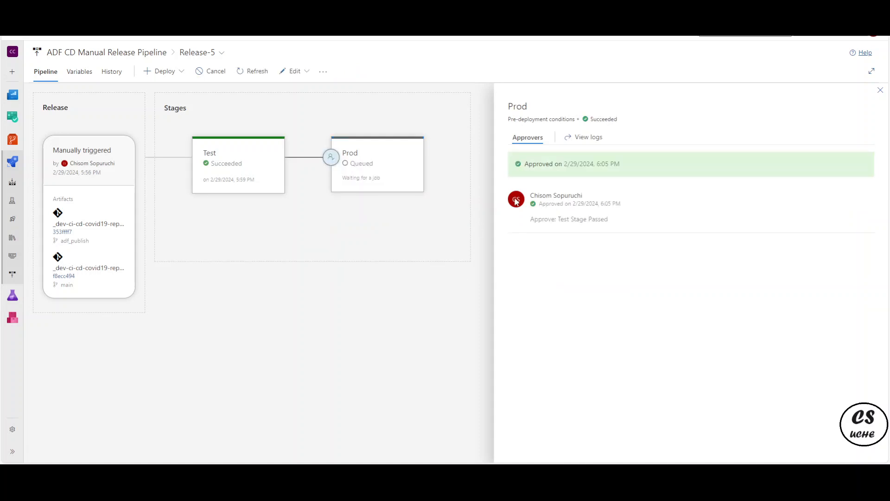
{"action": "left_click", "coordinate": [879, 90]}
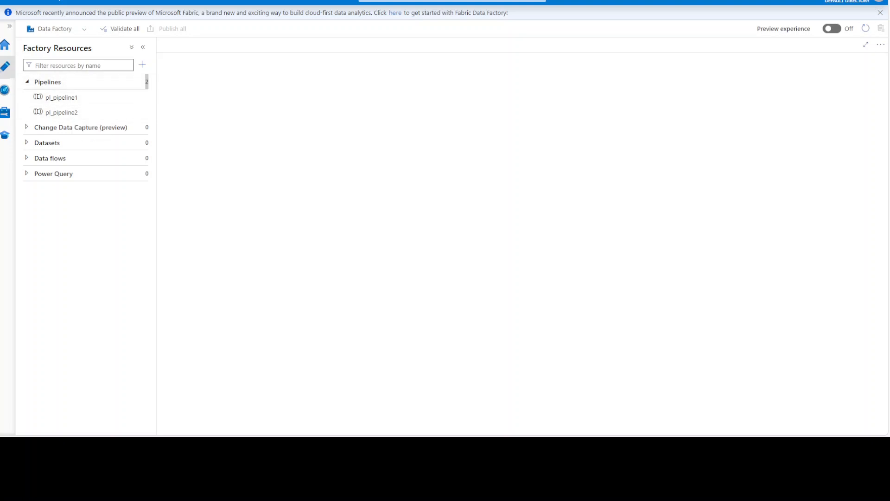
{"action": "left_click", "coordinate": [866, 28]}
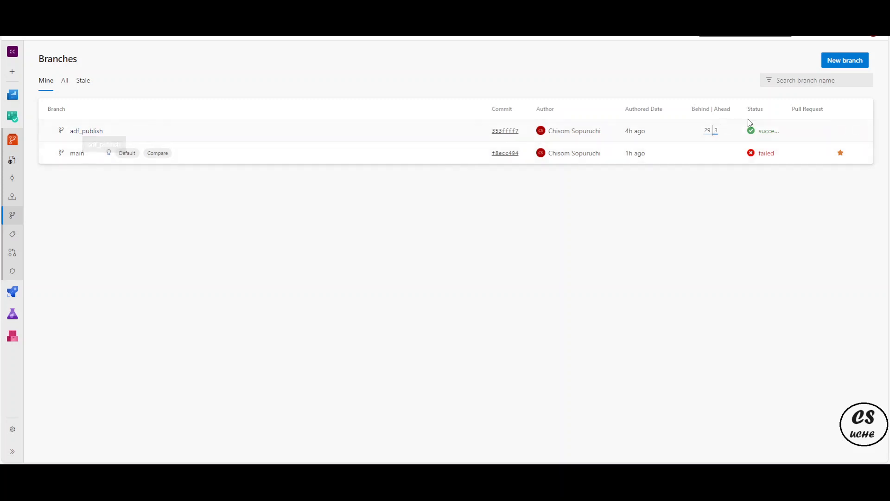
Compare the repository branches in Azure DevOps and open the YAML definition of ADF CI Automated Build Pipeline in the editor
{"action": "mouse_move", "coordinate": [706, 134]}
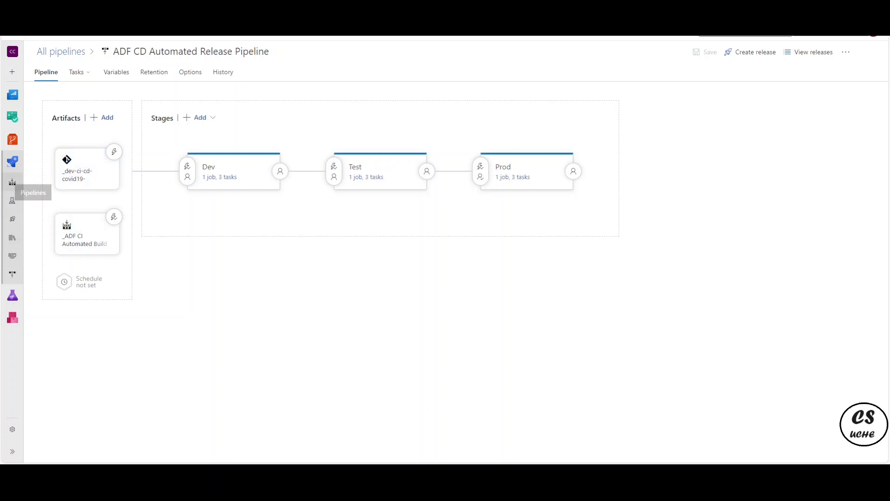
{"action": "left_click", "coordinate": [13, 182]}
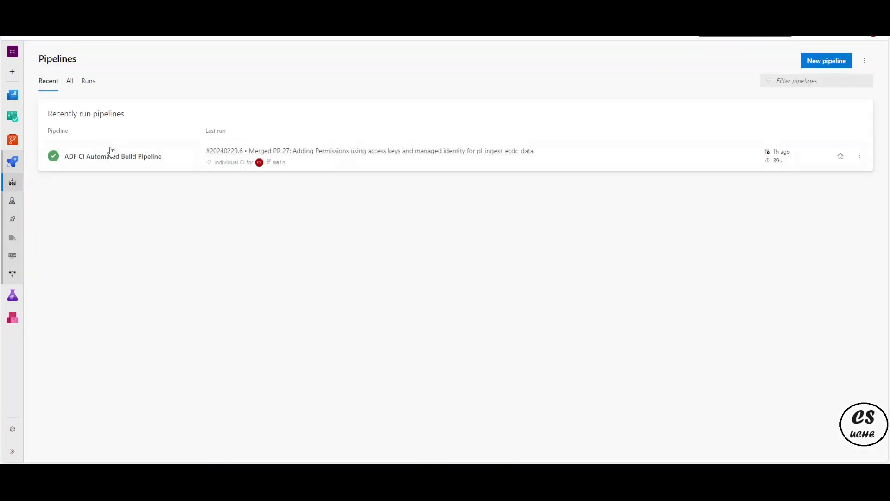
{"action": "left_click", "coordinate": [173, 160]}
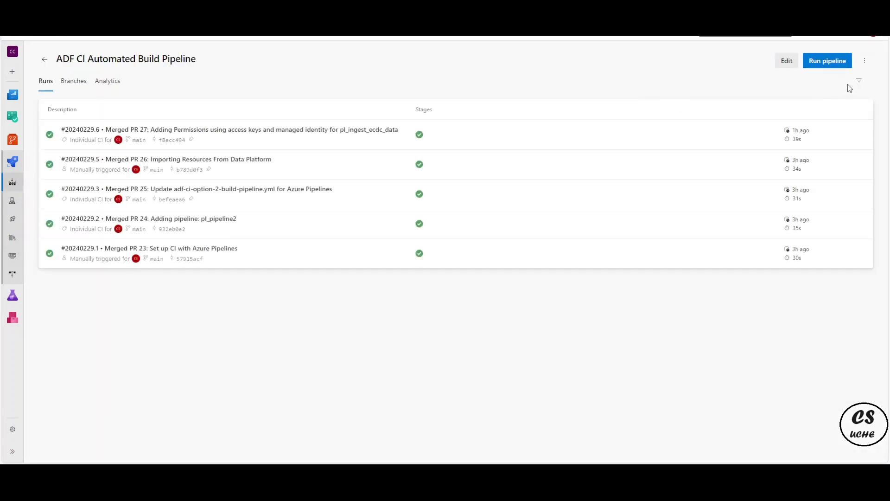
{"action": "left_click", "coordinate": [865, 61]}
{"action": "left_click", "coordinate": [787, 61]}
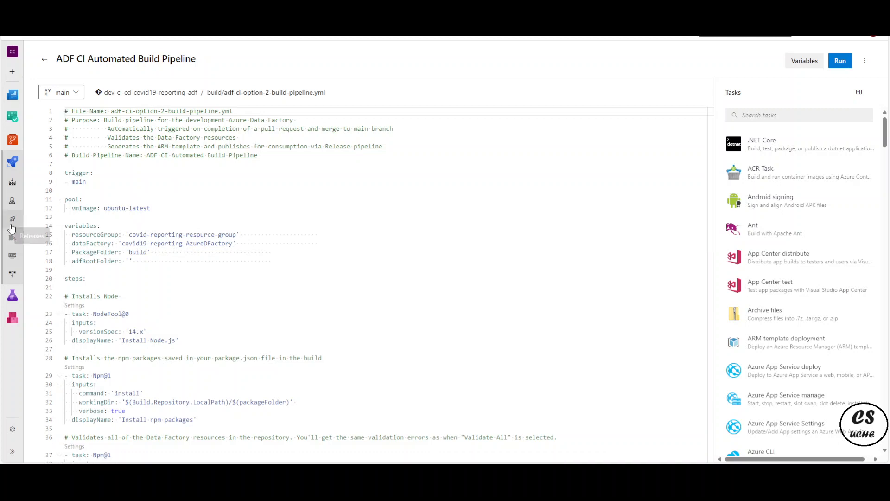
Open ADF CD Automated Release Pipeline for editing and review the continuous deployment trigger of its build artifact
{"action": "left_click", "coordinate": [11, 225]}
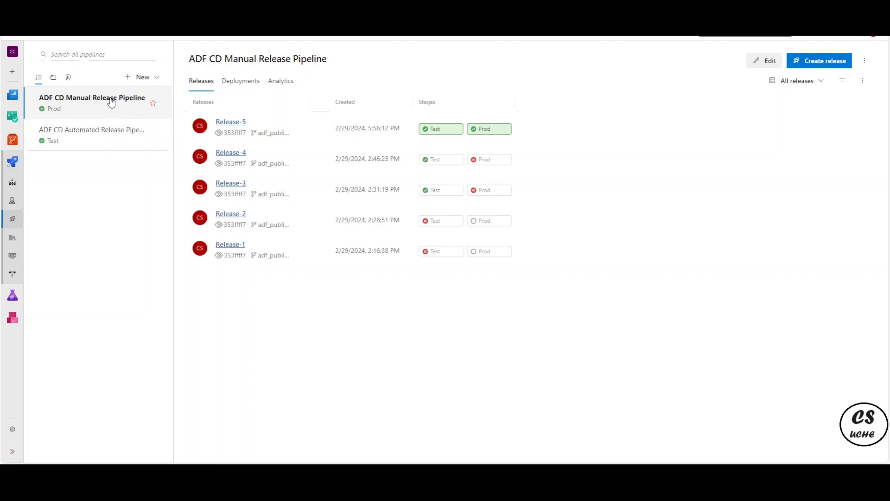
{"action": "left_click", "coordinate": [115, 133]}
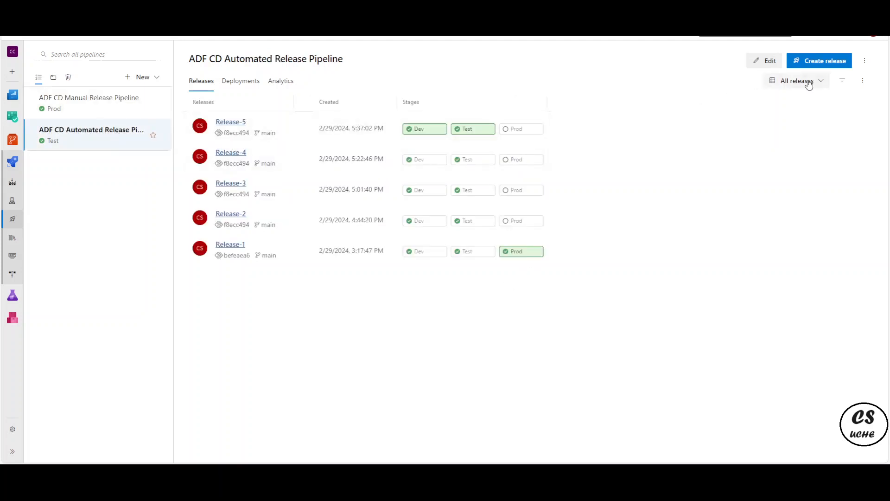
{"action": "left_click", "coordinate": [768, 63]}
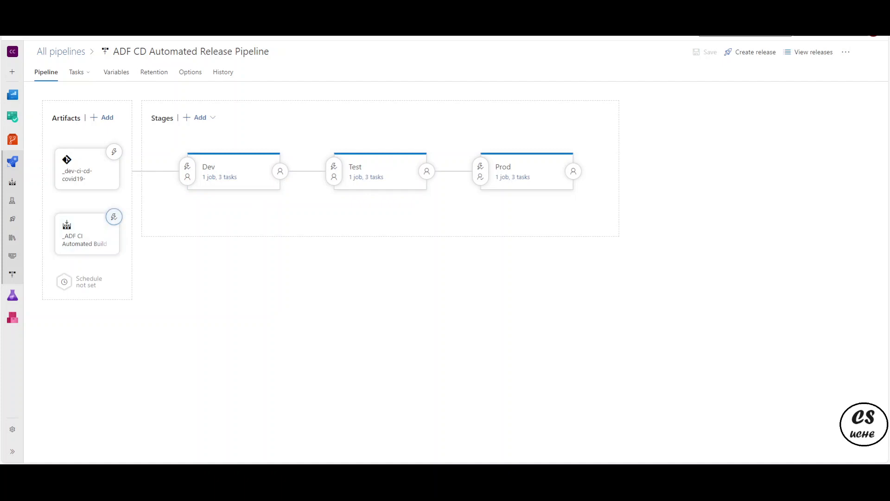
{"action": "left_click", "coordinate": [114, 217]}
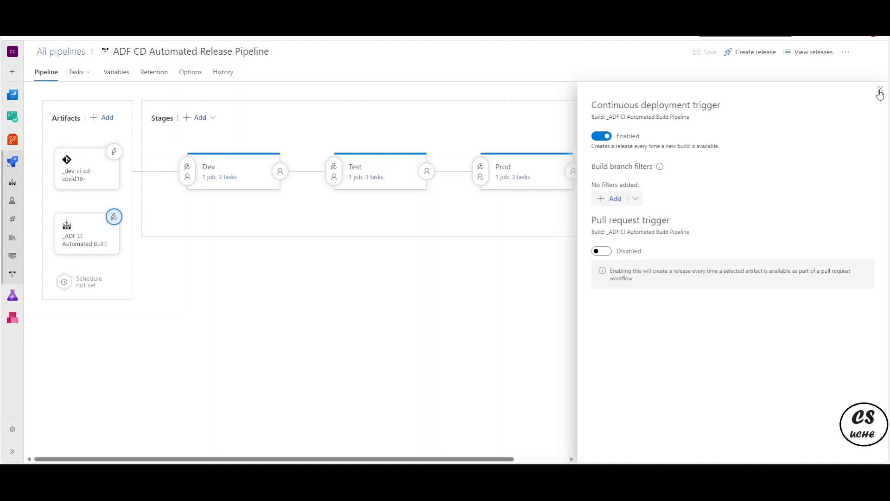
{"action": "left_click", "coordinate": [880, 90]}
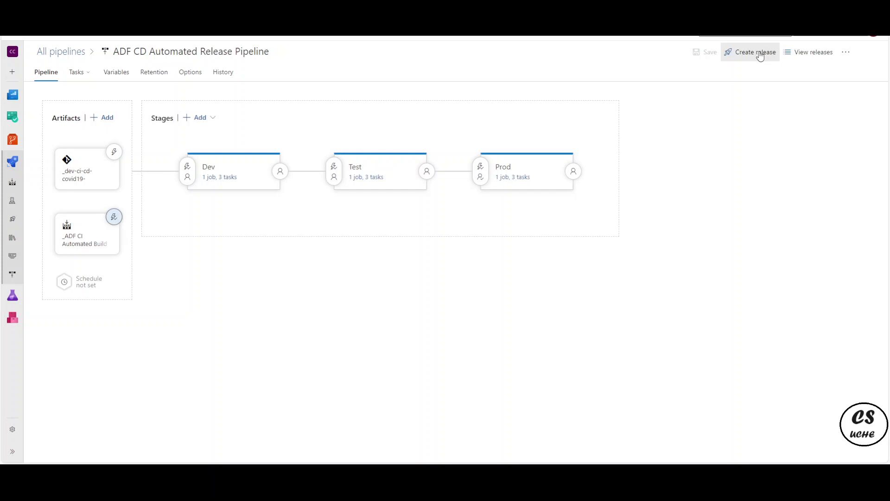
Create a release from ADF CD Automated Release Pipeline using build version 20240229.6 and automated triggers for Dev, Test and Prod
{"action": "left_click", "coordinate": [761, 55]}
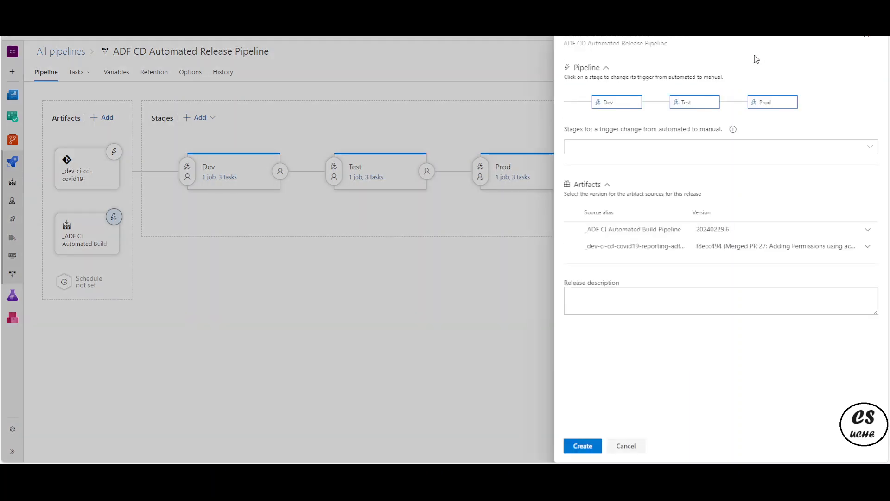
{"action": "left_click", "coordinate": [582, 445]}
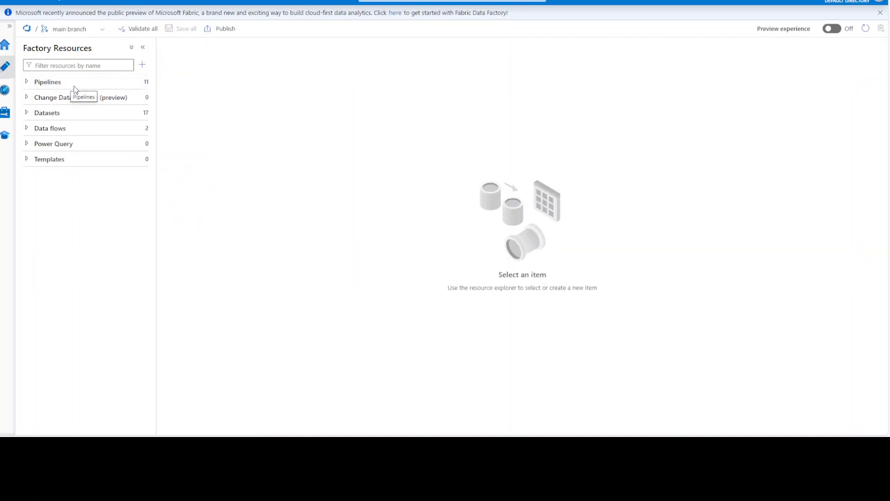
Review the pipeline folders in the main-branch factory, the target factory's authored resources, and the stages of Release-6
{"action": "left_click", "coordinate": [49, 87]}
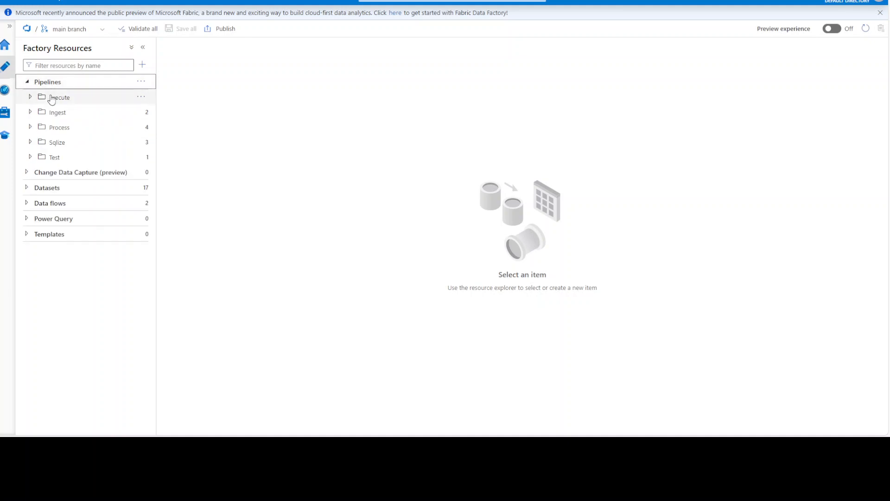
{"action": "left_click", "coordinate": [83, 84]}
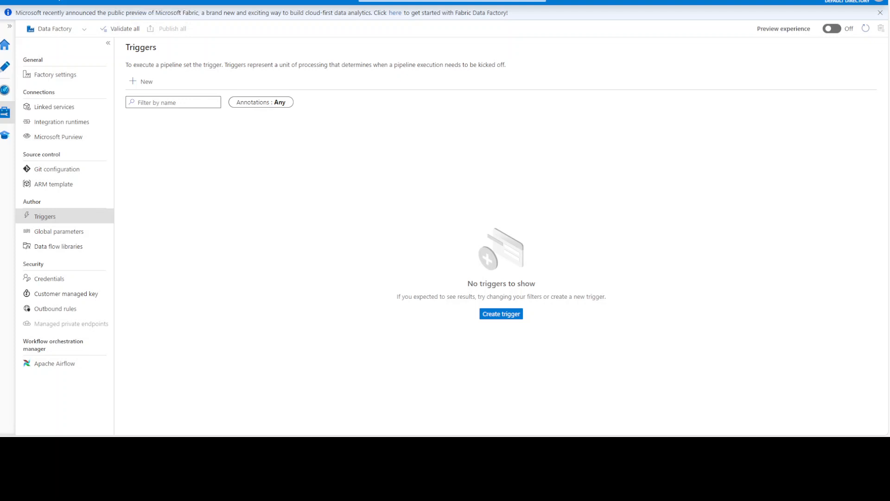
{"action": "left_click", "coordinate": [5, 67]}
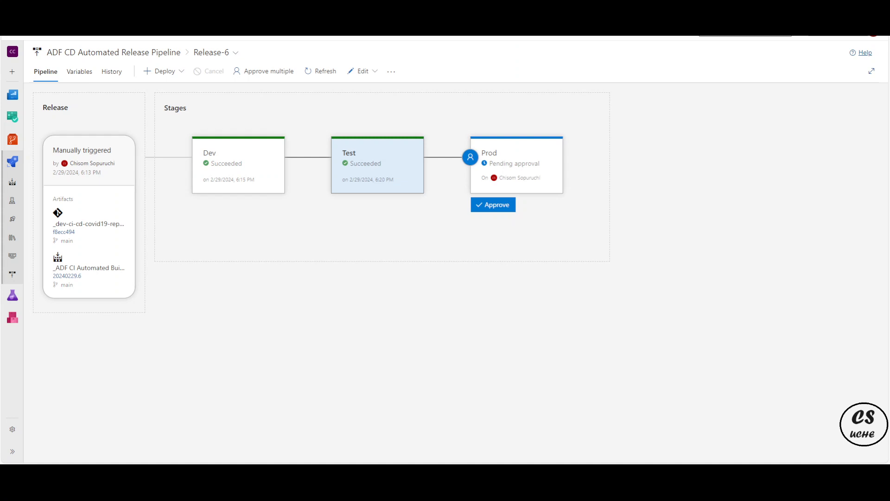
{"action": "mouse_move", "coordinate": [239, 165]}
{"action": "mouse_move", "coordinate": [516, 165]}
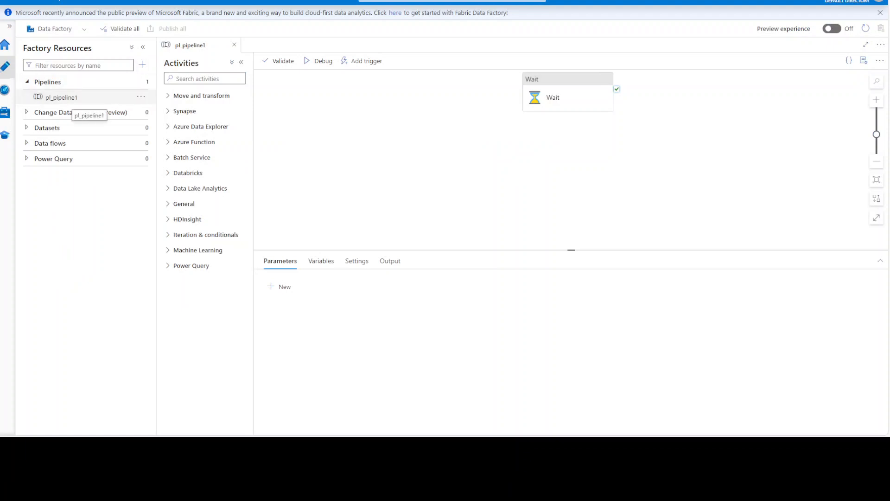
Check the target factory's triggers and reload its resources to load the deployed pipelines, datasets and data flows
{"action": "left_click", "coordinate": [5, 112]}
{"action": "left_click", "coordinate": [5, 67]}
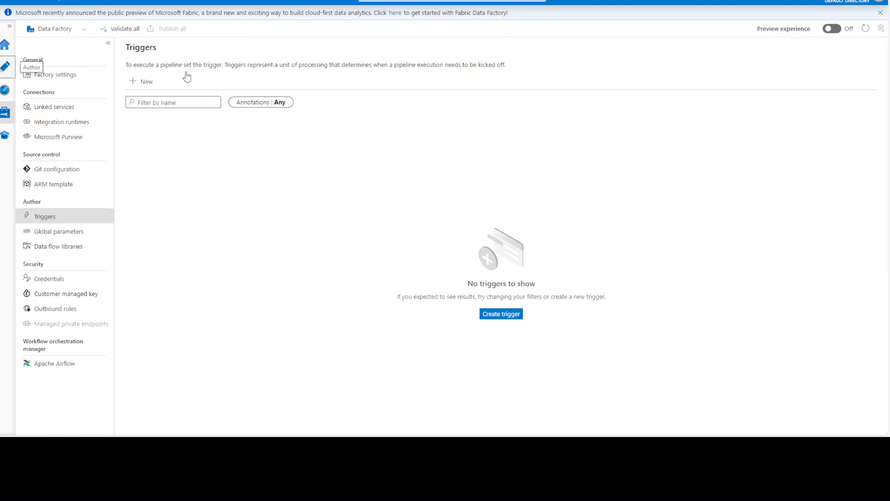
{"action": "left_click", "coordinate": [865, 29]}
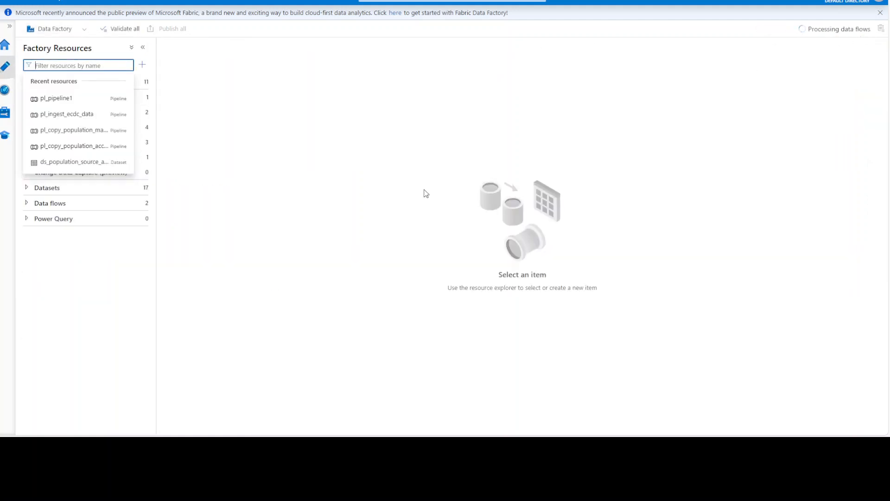
{"action": "left_click", "coordinate": [116, 243]}
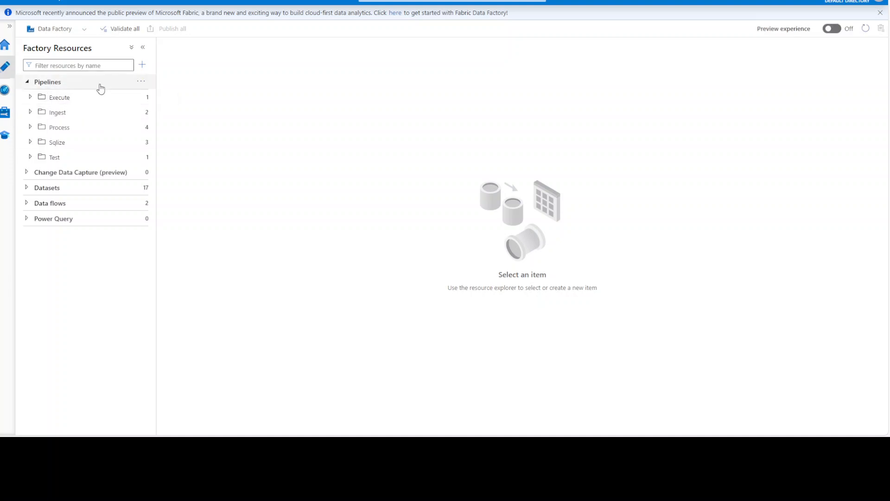
Review the deployed factory's triggers and pipeline runs, and compare its triggers with those in the main-branch factory
{"action": "left_click", "coordinate": [6, 114]}
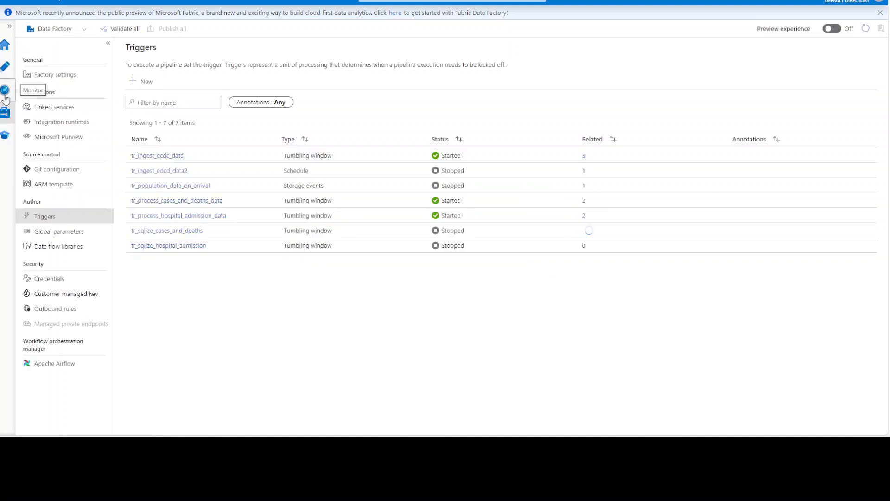
{"action": "left_click", "coordinate": [5, 89]}
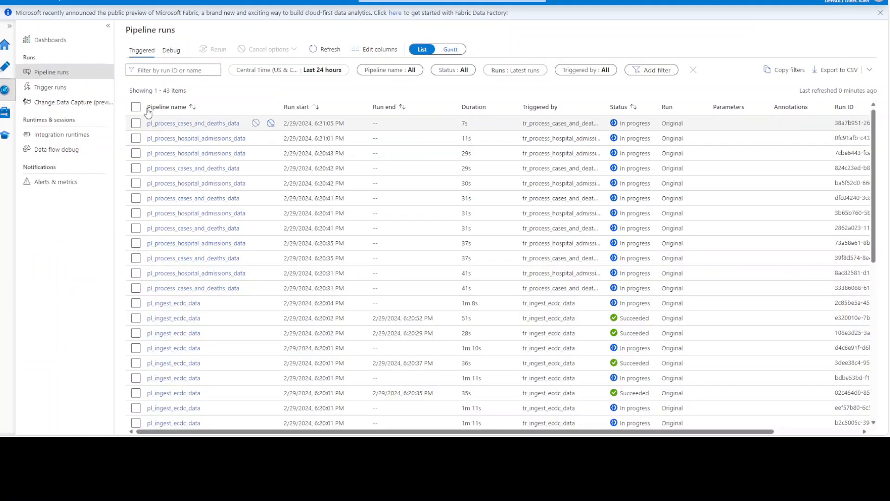
{"action": "left_click", "coordinate": [5, 111]}
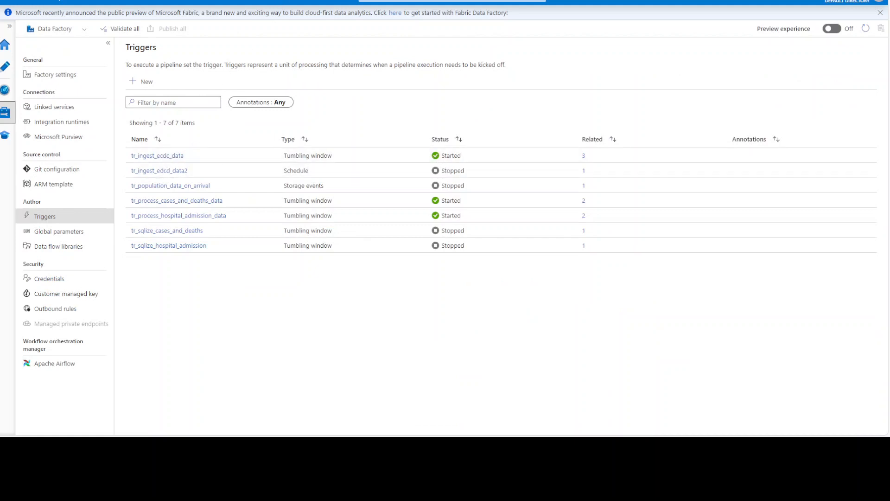
{"action": "left_click", "coordinate": [274, 0]}
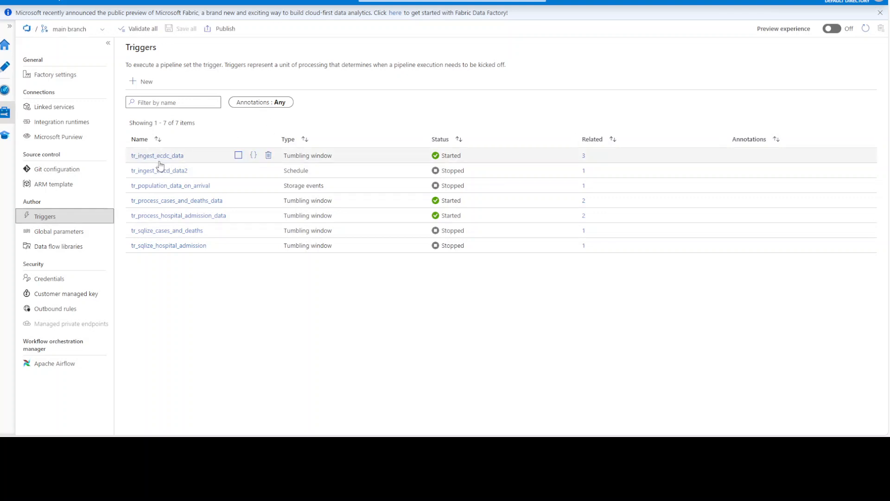
Return to the deployed factory and open the df_transform_cases_and_deaths data flow used by pl_process_cases_and_deaths_data
{"action": "left_click", "coordinate": [185, 1]}
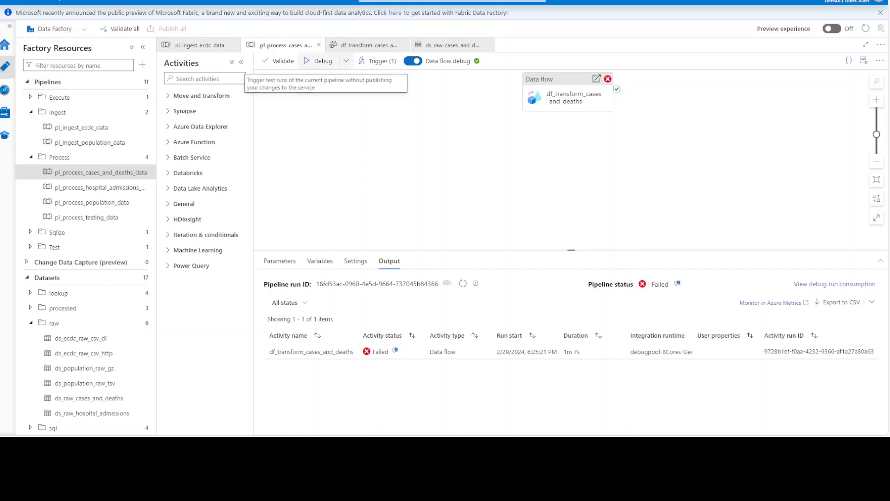
{"action": "left_click", "coordinate": [360, 45]}
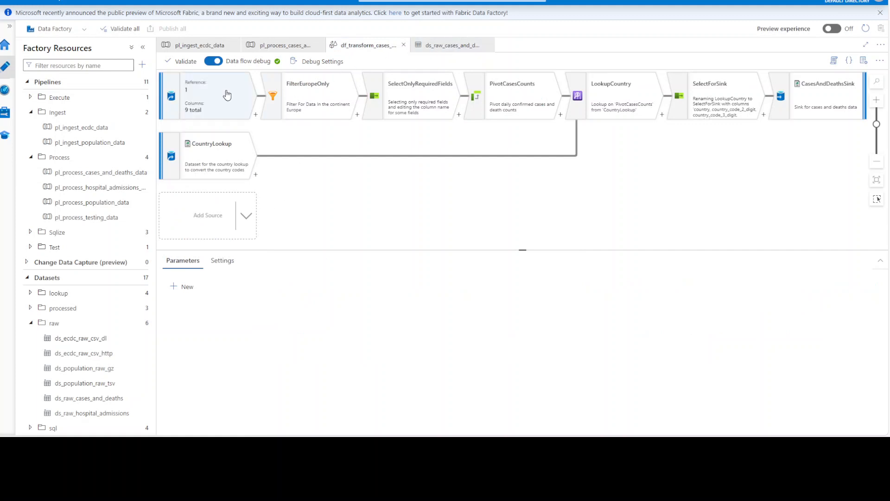
Inspect the source settings of CasesAndDeathsSource in the data flow and open its ds_raw_cases_and_deaths dataset
{"action": "left_click", "coordinate": [214, 108]}
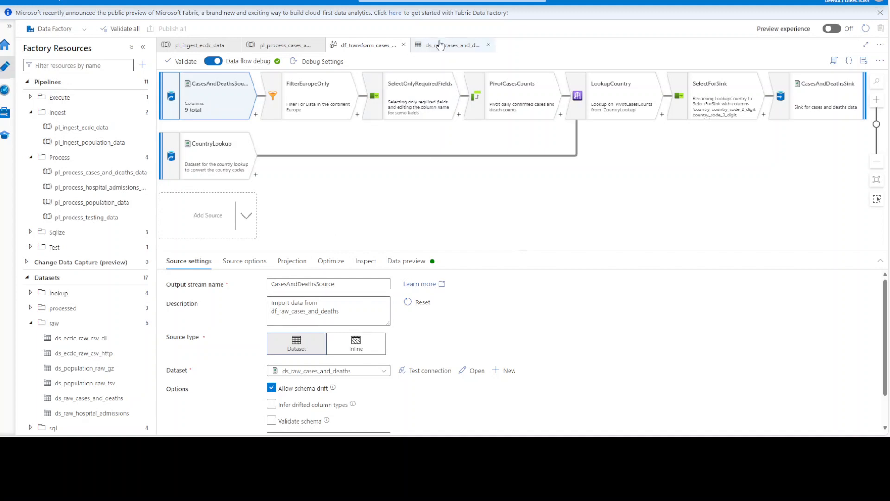
{"action": "left_click", "coordinate": [440, 44]}
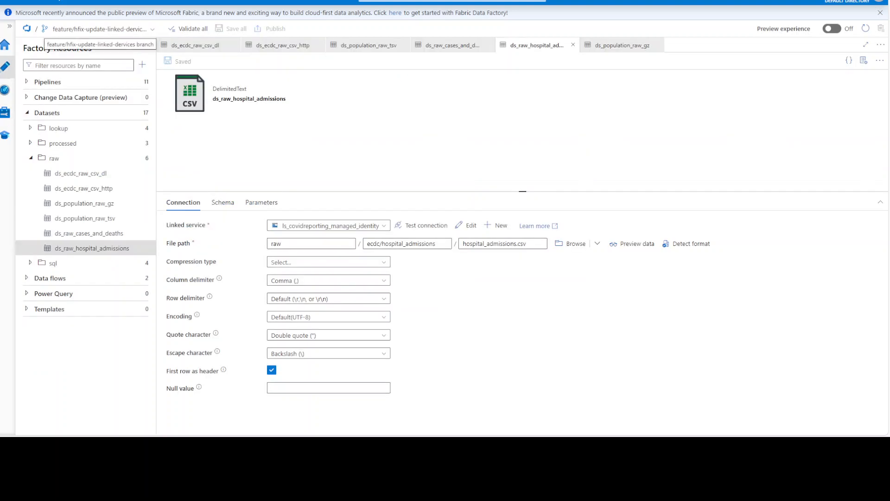
Create a pull request from feature/hfix-update-linked-dervices into main and review the linked service changes in its dataset files
{"action": "left_click", "coordinate": [100, 29]}
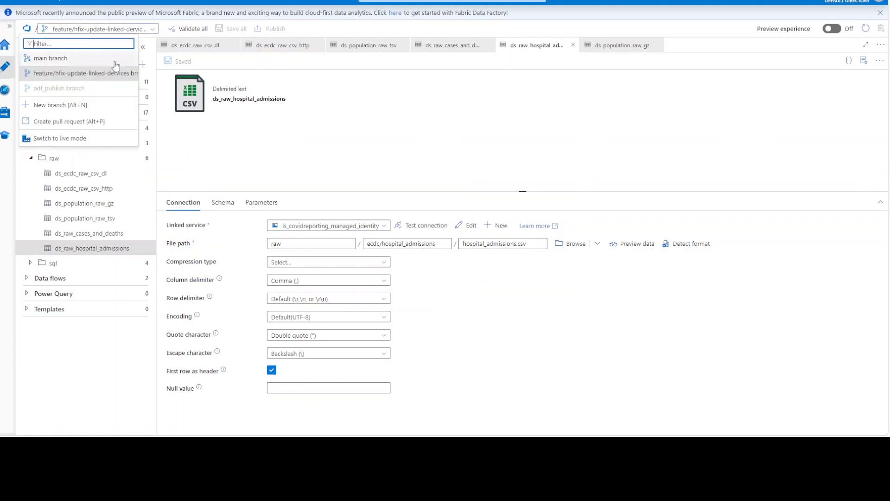
{"action": "left_click", "coordinate": [97, 122]}
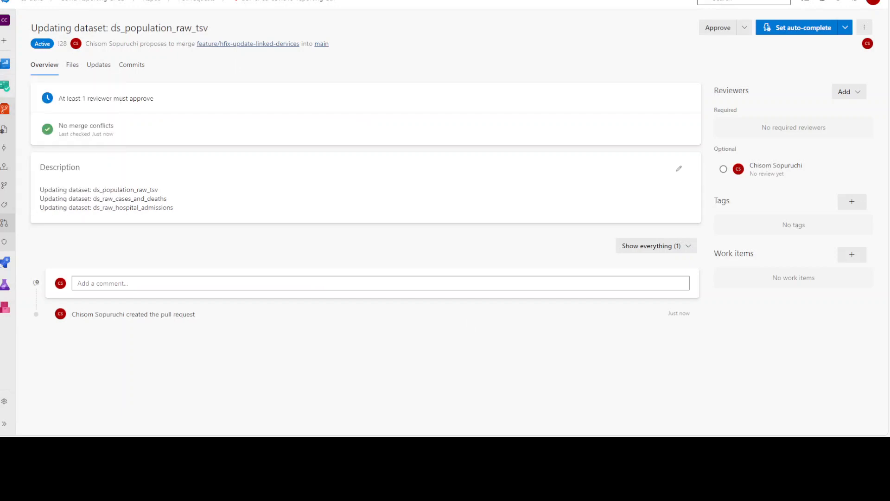
{"action": "left_click", "coordinate": [72, 65]}
{"action": "scroll", "coordinate": [254, 213], "scroll_direction": "down", "scroll_amount": 2}
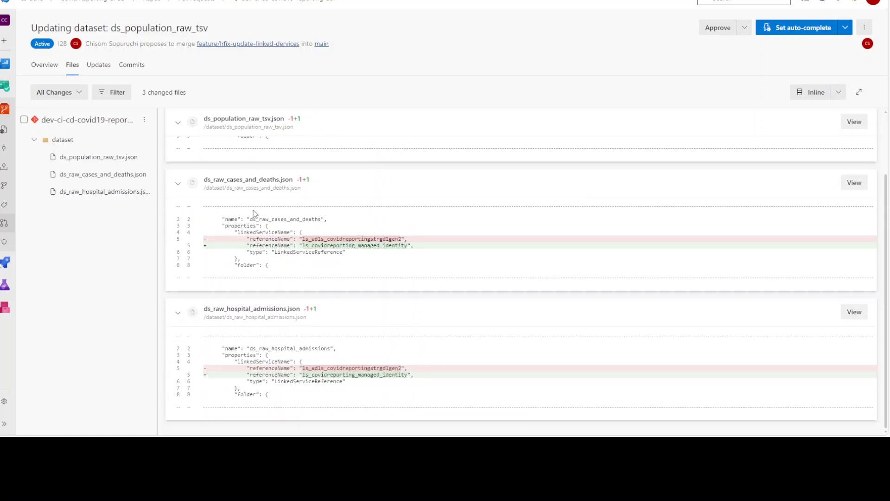
{"action": "scroll", "coordinate": [682, 177], "scroll_direction": "up", "scroll_amount": 2}
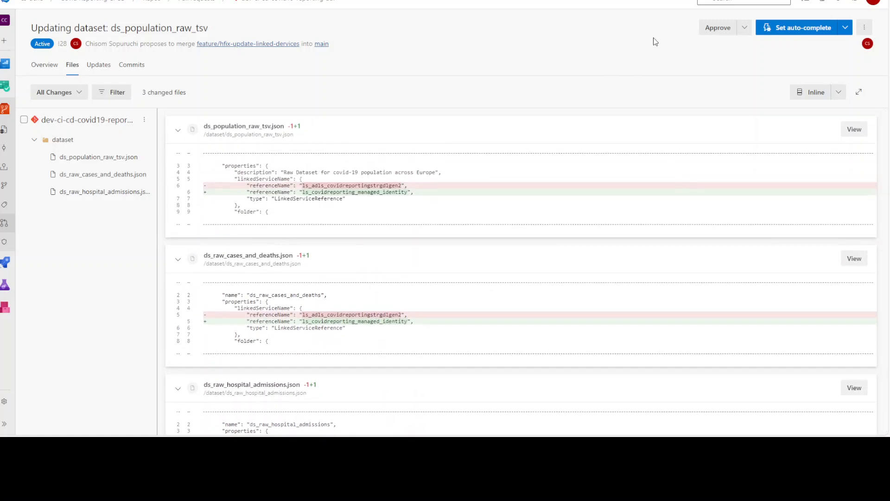
Approve the pull request and complete it with Merge (no fast forward), deleting the feature branch after merging
{"action": "left_click", "coordinate": [717, 30]}
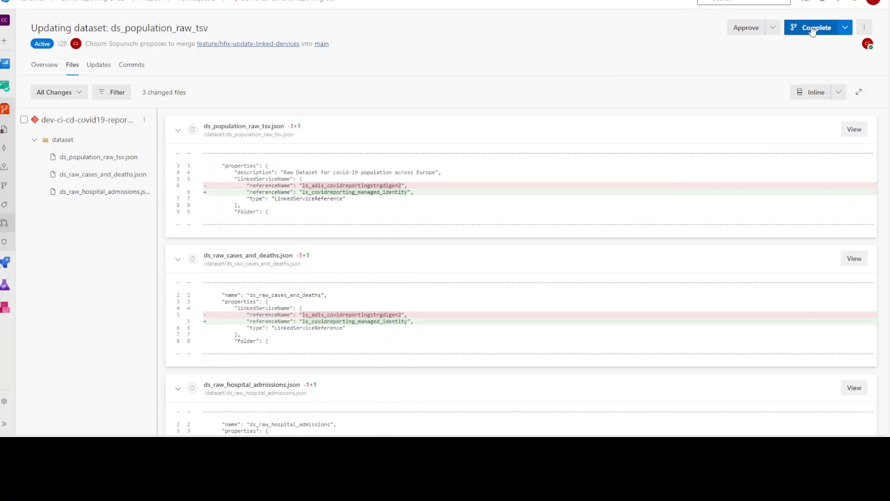
{"action": "left_click", "coordinate": [812, 29]}
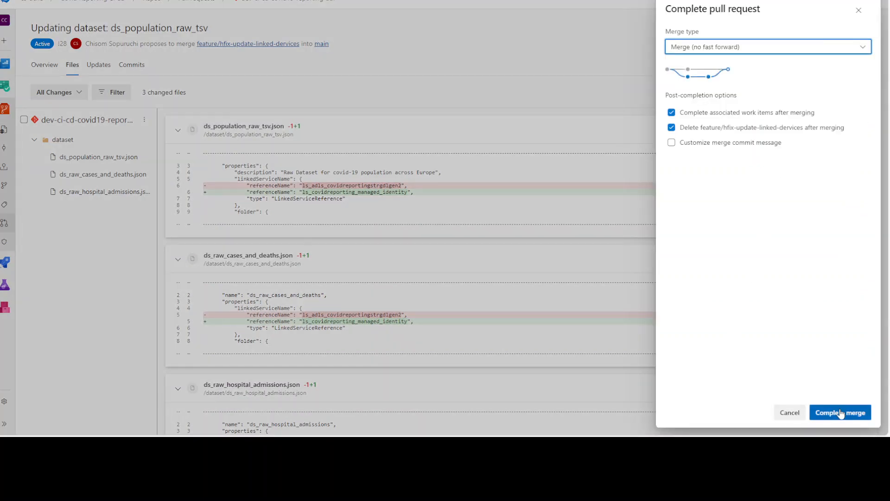
{"action": "left_click", "coordinate": [840, 413]}
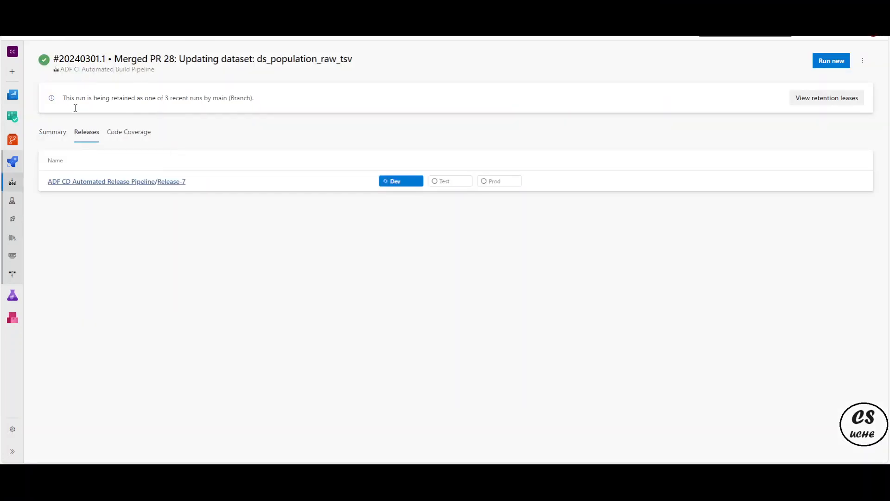
Review the summary of the automated build run for merged PR 28 and open its associated Release-7
{"action": "left_click", "coordinate": [59, 133]}
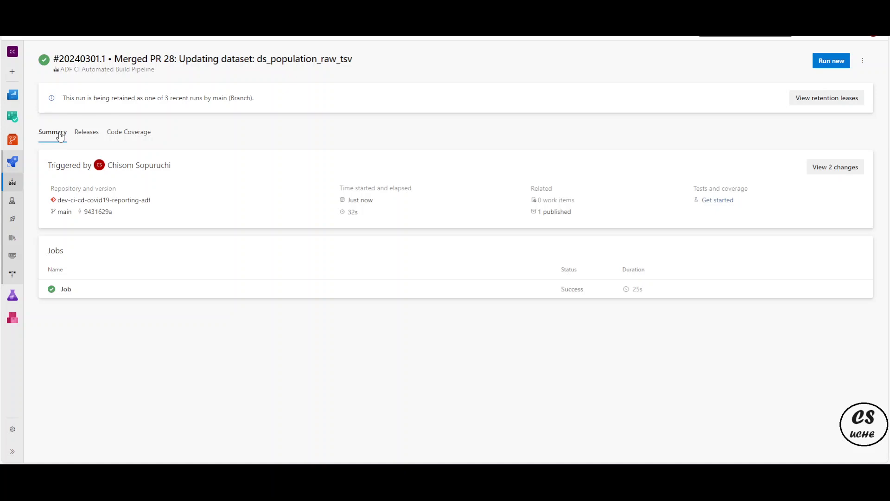
{"action": "left_click", "coordinate": [93, 135]}
{"action": "left_click", "coordinate": [76, 182]}
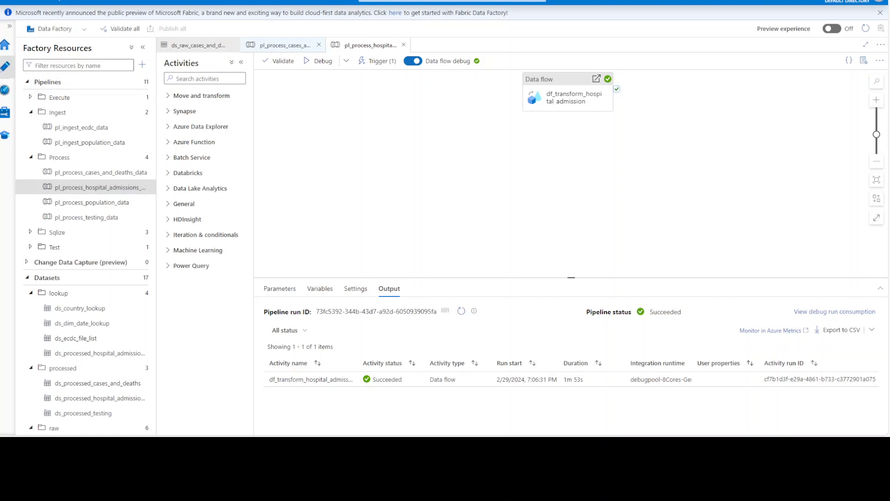
Check the debug run output of pl_process_cases_and_deaths_data in the deployed factory
{"action": "left_click", "coordinate": [283, 45]}
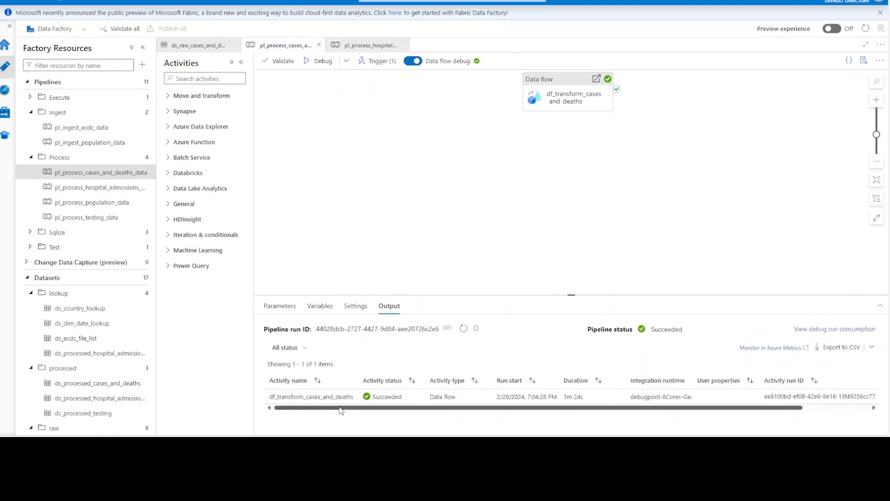